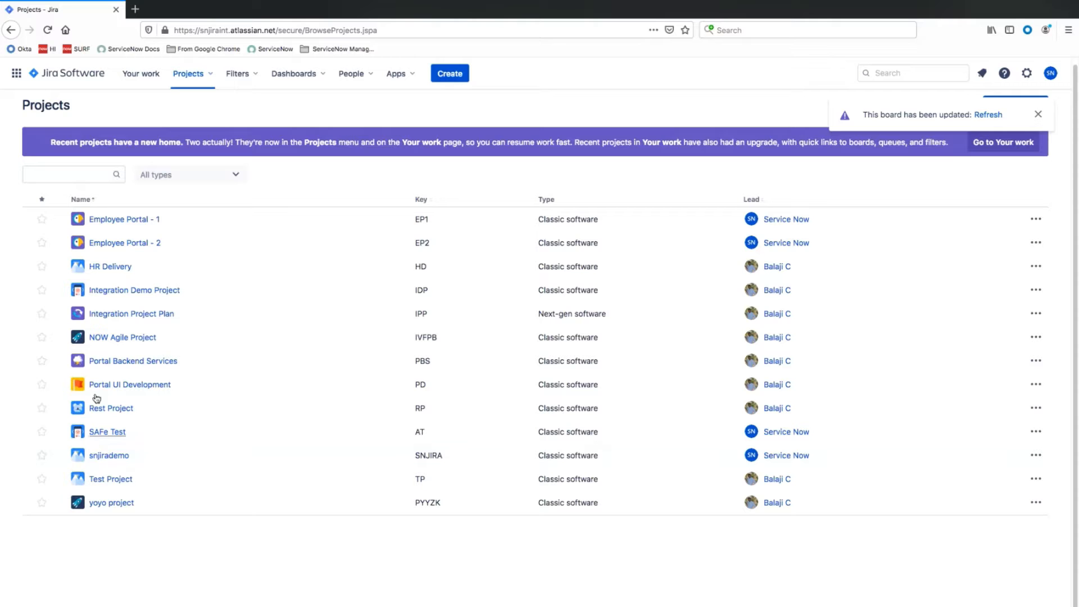
# Open the HR Delivery project's backlog and review its sprints and unassigned backlog issues
pyautogui.click(112, 268)
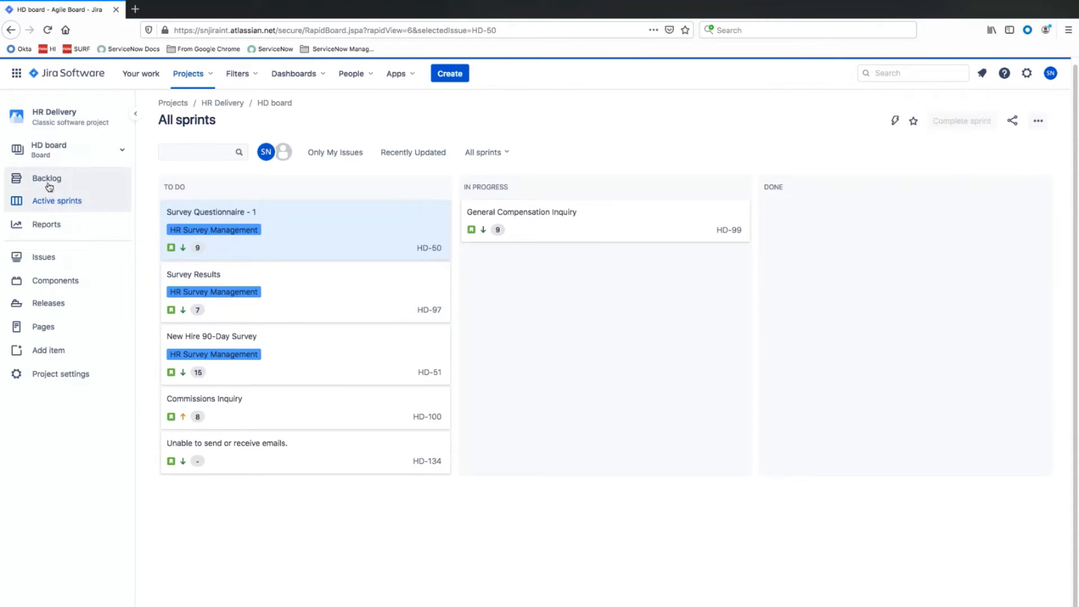
pyautogui.click(48, 179)
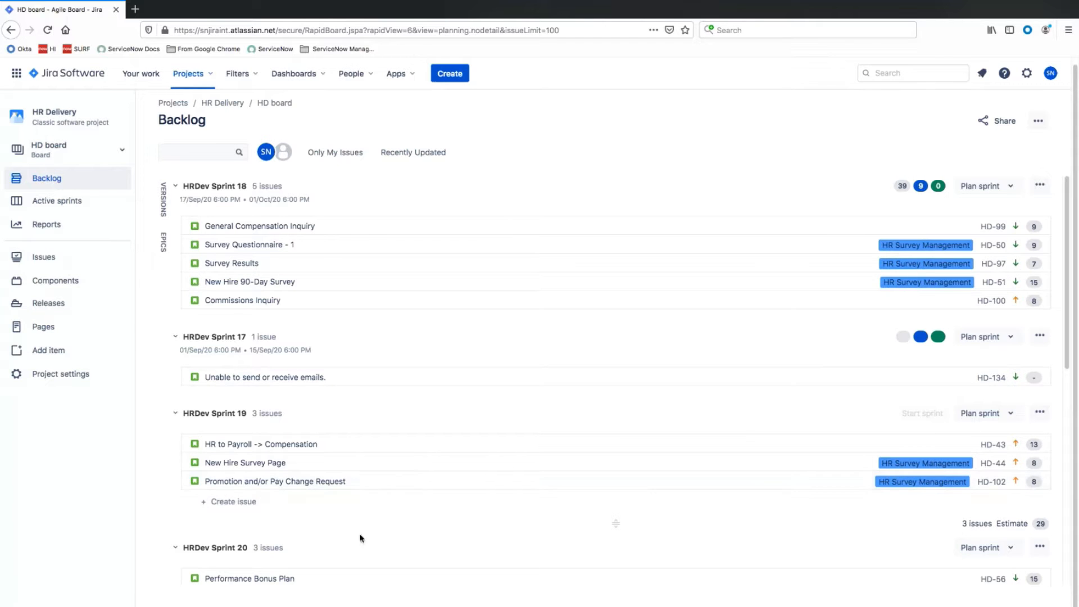
pyautogui.scroll(-3, 361, 539)
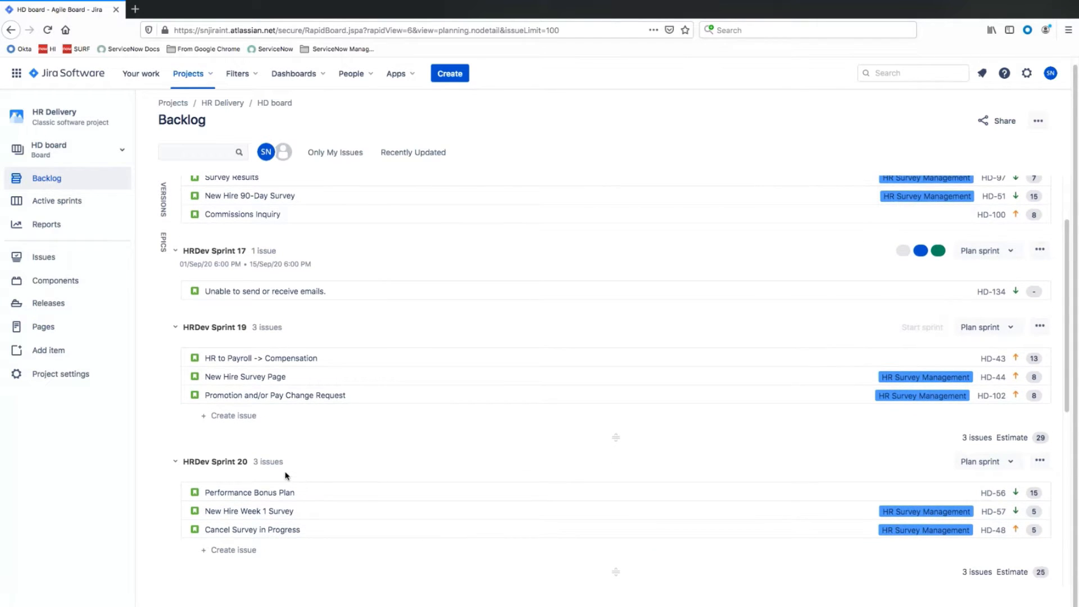
pyautogui.scroll(-6, 438, 508)
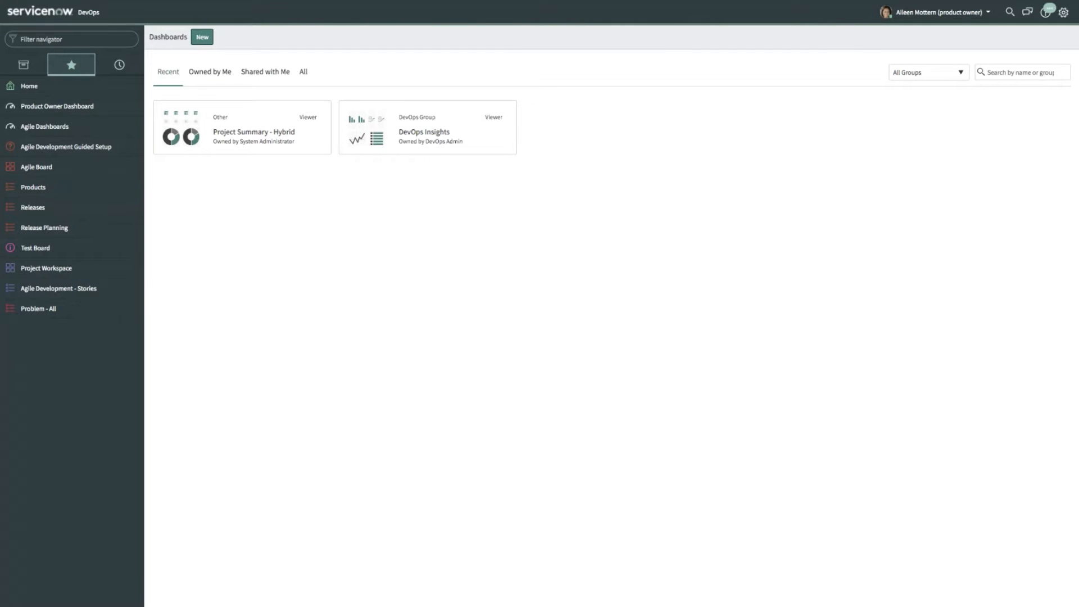
# Switch to ServiceNow, open the Agile Board and check the details of HRDev Sprint 18
pyautogui.click(40, 170)
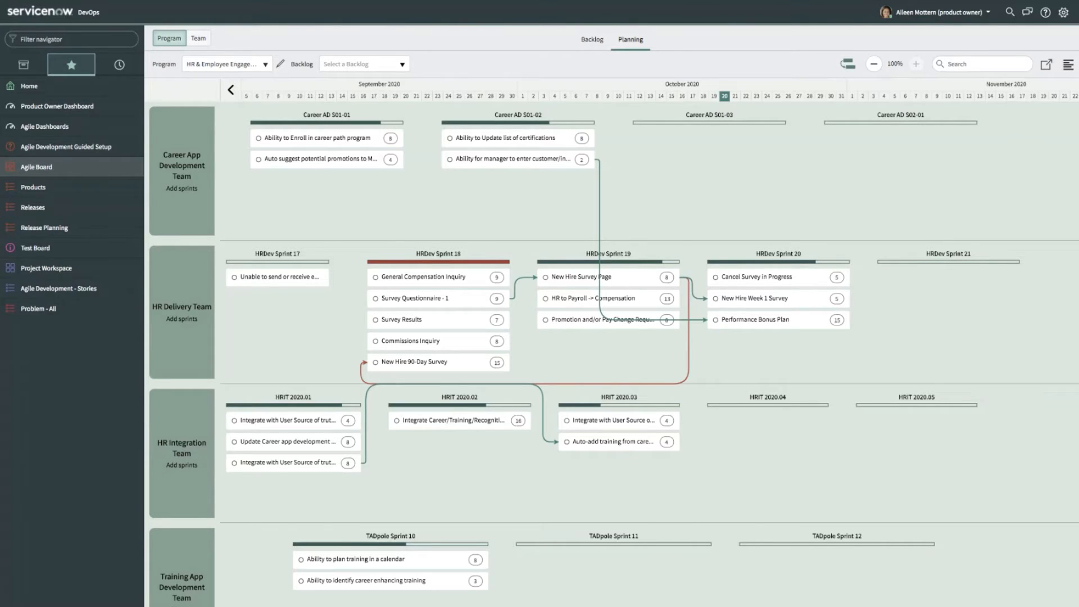
pyautogui.moveTo(428, 257)
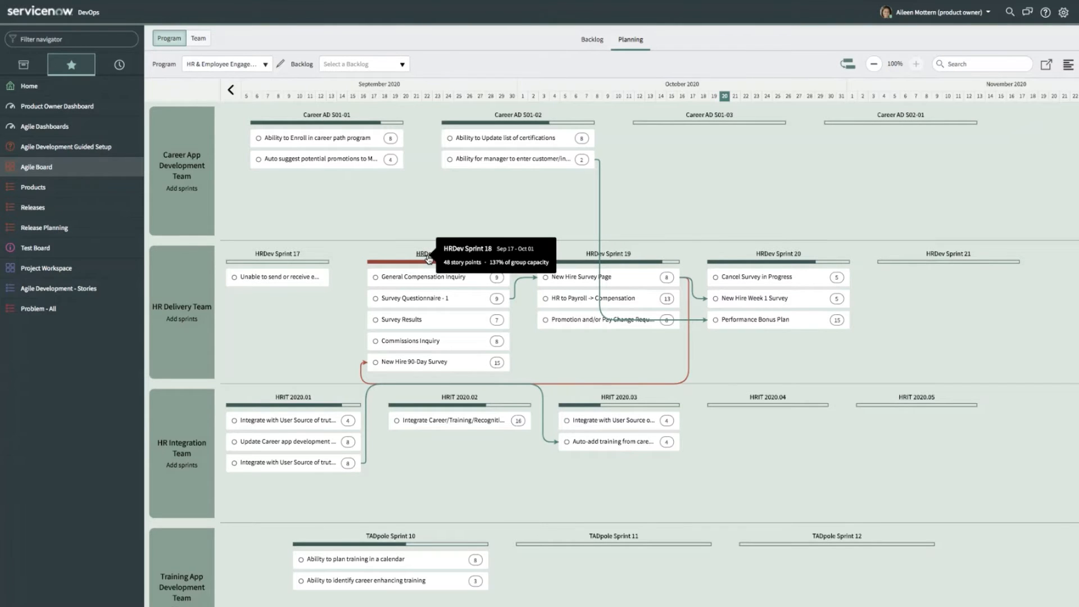
pyautogui.click(428, 258)
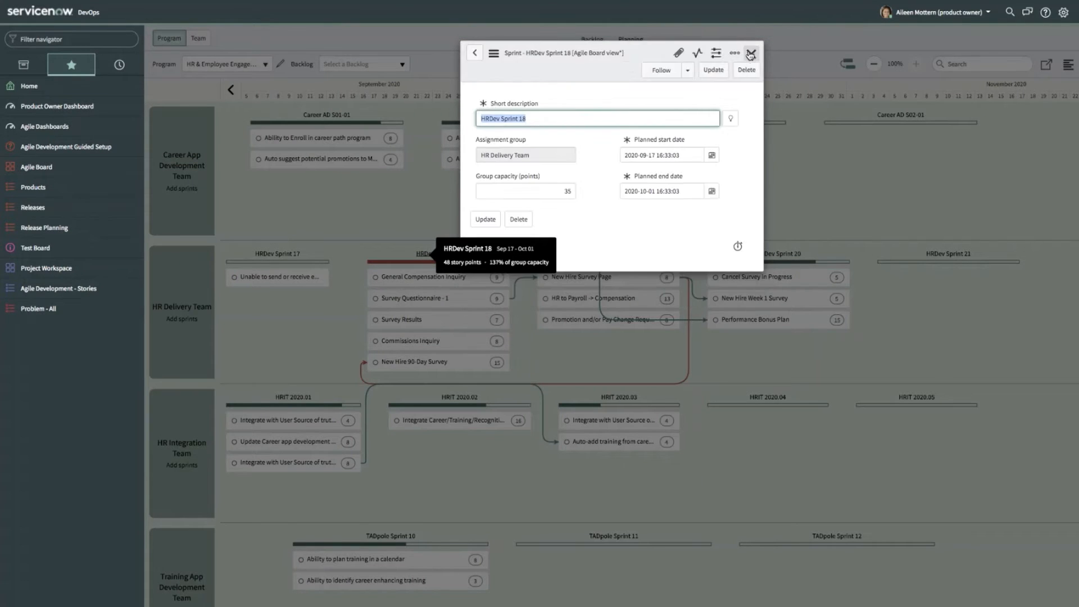
pyautogui.click(750, 53)
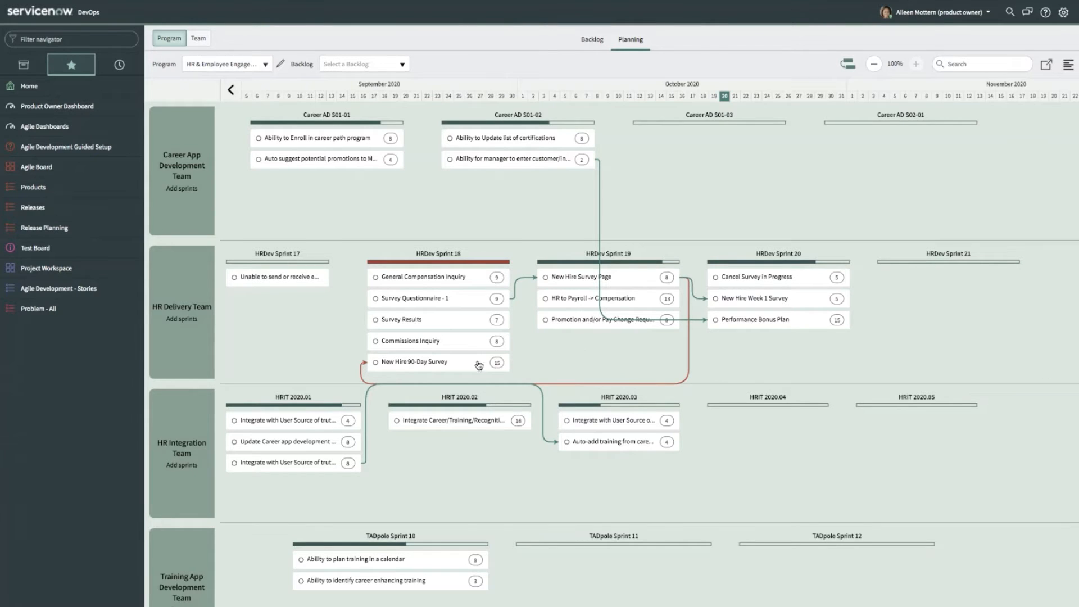
# Reschedule the New Hire 90-Day Survey story to HRDev Sprint 20 and the Performance Bonus Plan story to HRDev Sprint 21
pyautogui.moveTo(410, 368); pyautogui.dragTo(745, 347)
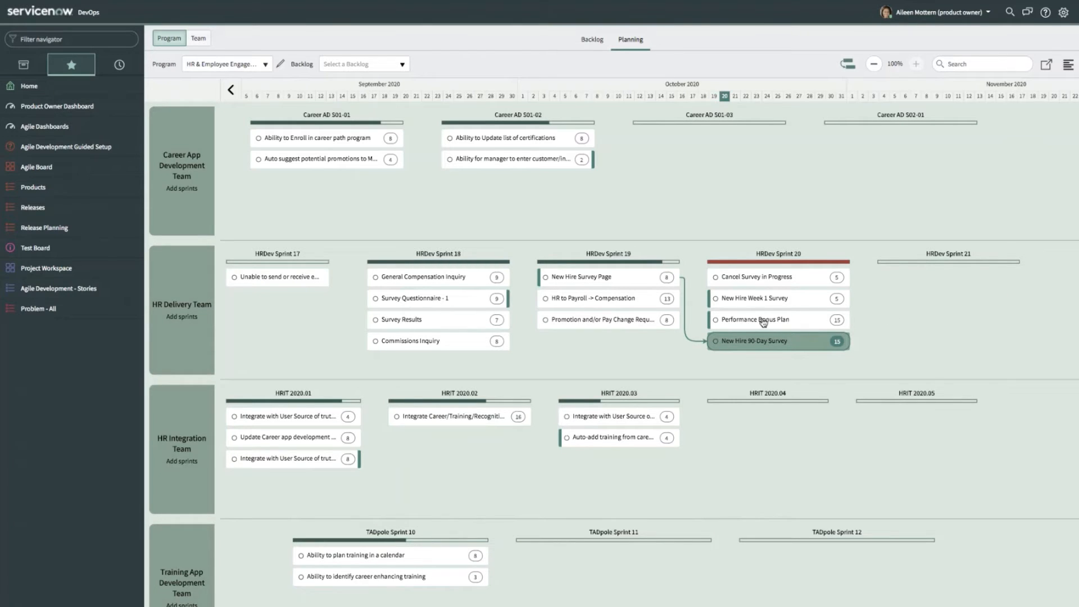
pyautogui.moveTo(759, 319); pyautogui.dragTo(930, 277)
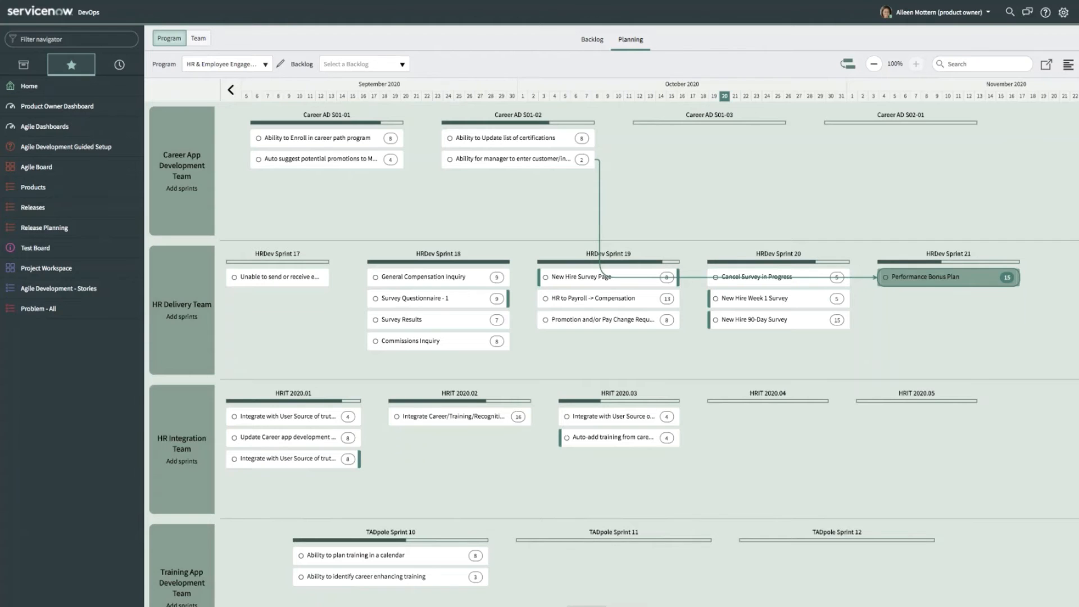
# Switch to Jira, reload the HR Delivery backlog and check the sprint assignments of the moved stories
pyautogui.hotkey('ctrl', 'Right')
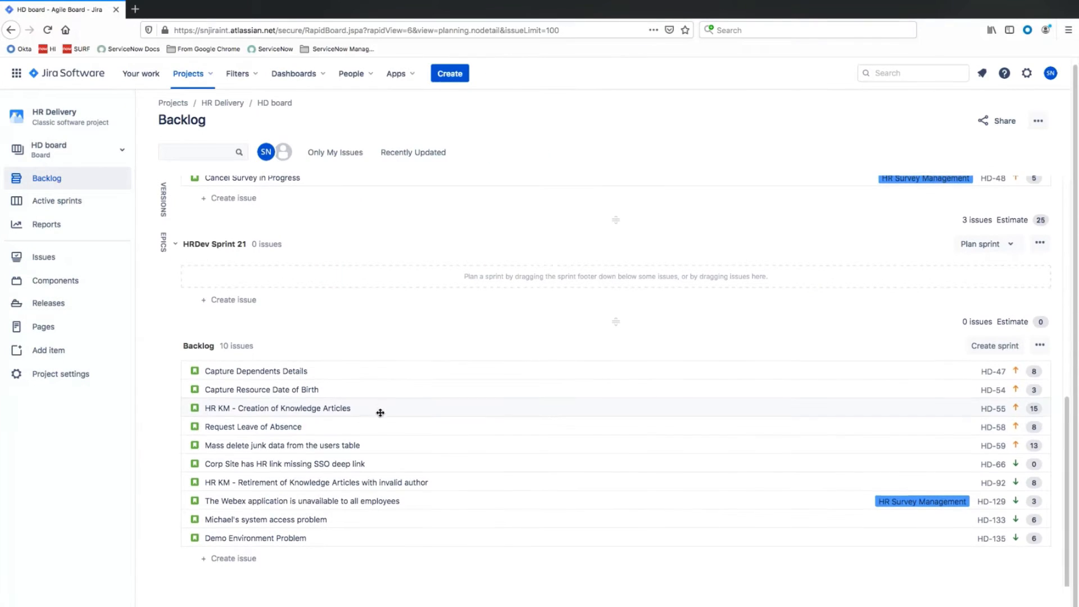
pyautogui.scroll(9, 378, 412)
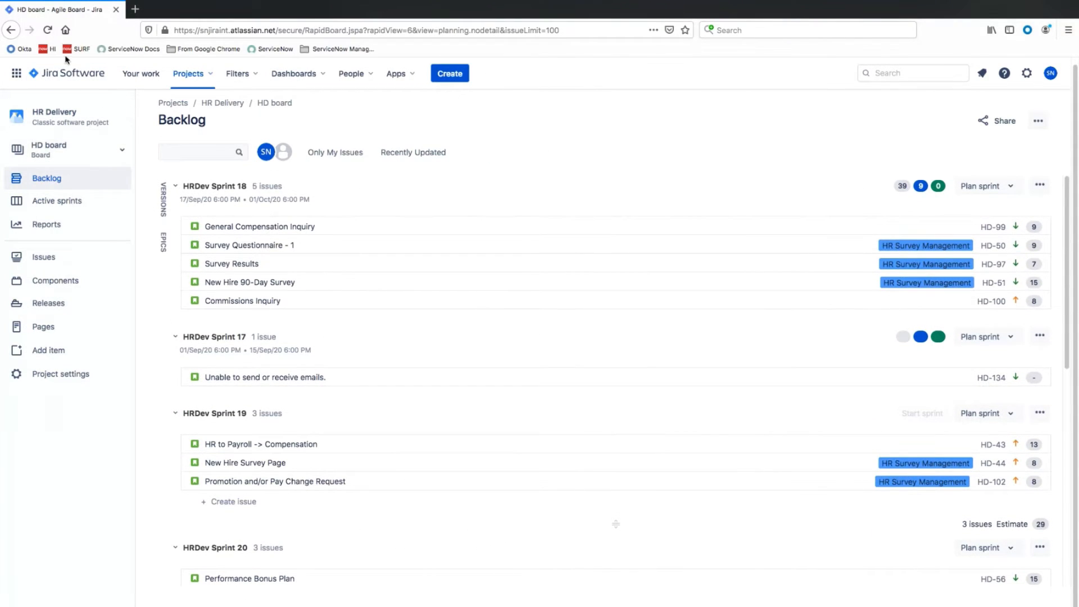
pyautogui.click(47, 30)
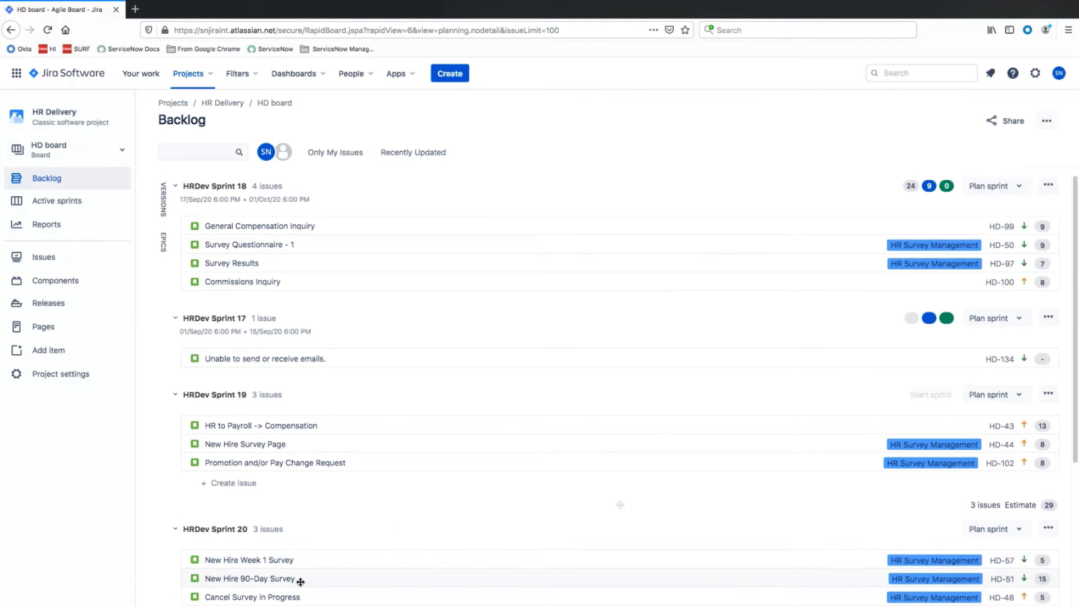
pyautogui.scroll(-1, 448, 568)
pyautogui.scroll(-5, 448, 568)
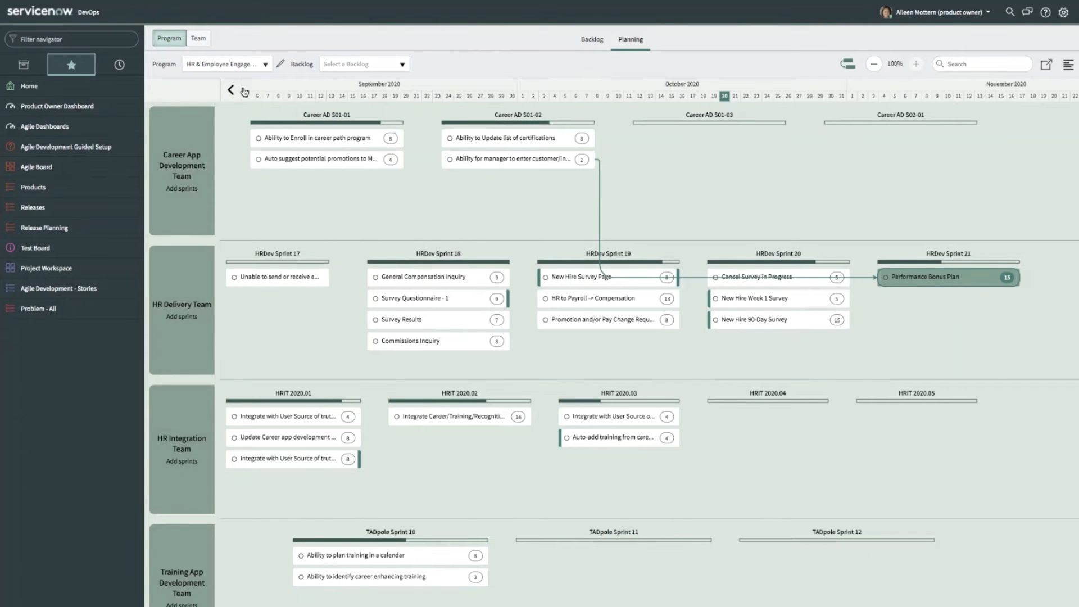
# In ServiceNow, open the All incidents triage list from the HR Delivery Team's backlog and filter it by the assignee's first name
pyautogui.click(204, 45)
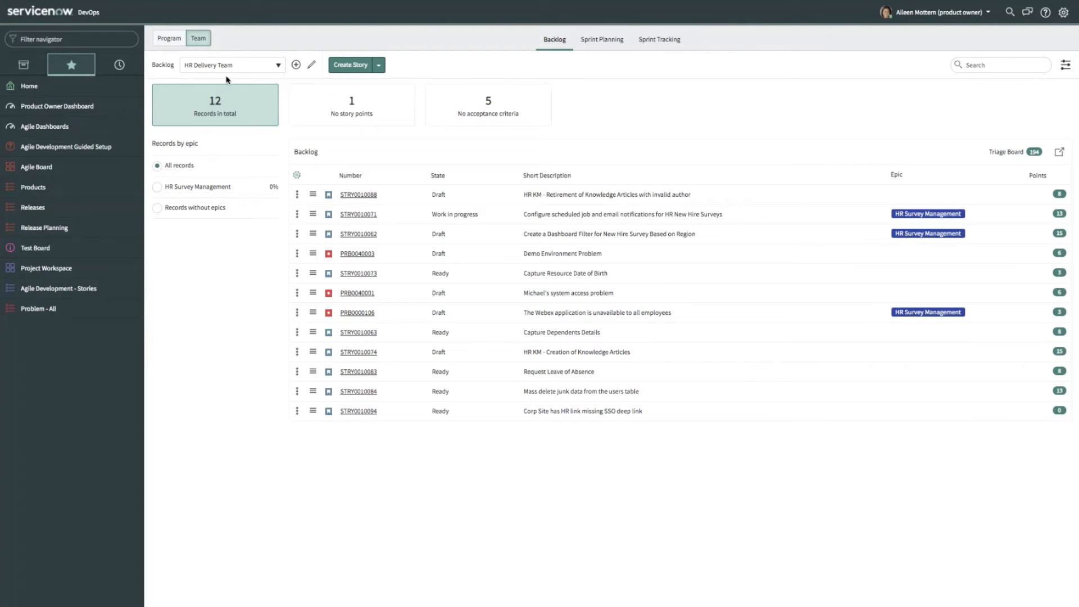
pyautogui.click(1002, 154)
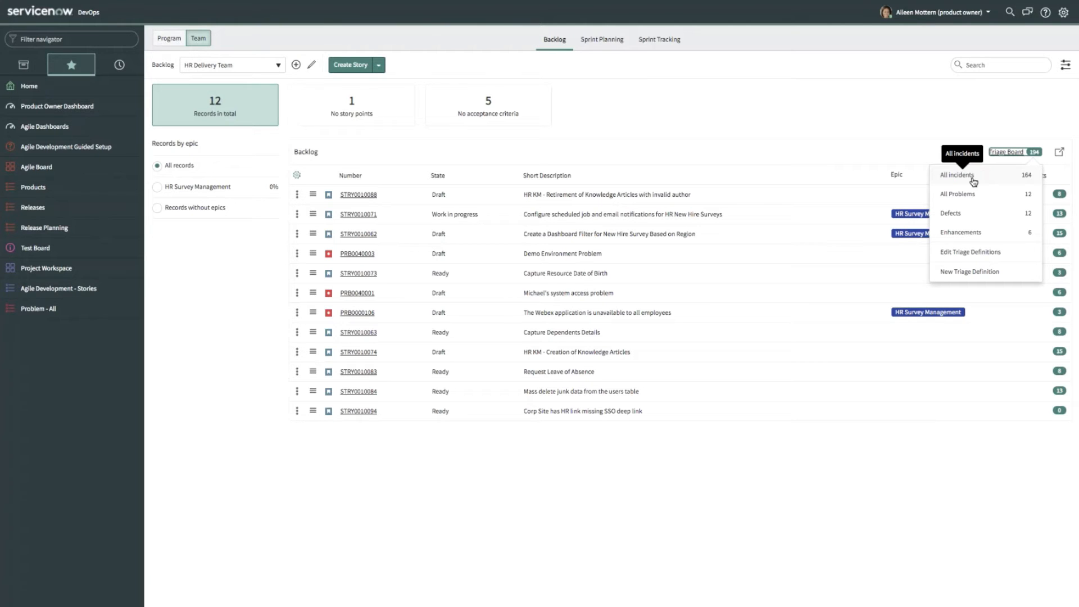
pyautogui.click(965, 174)
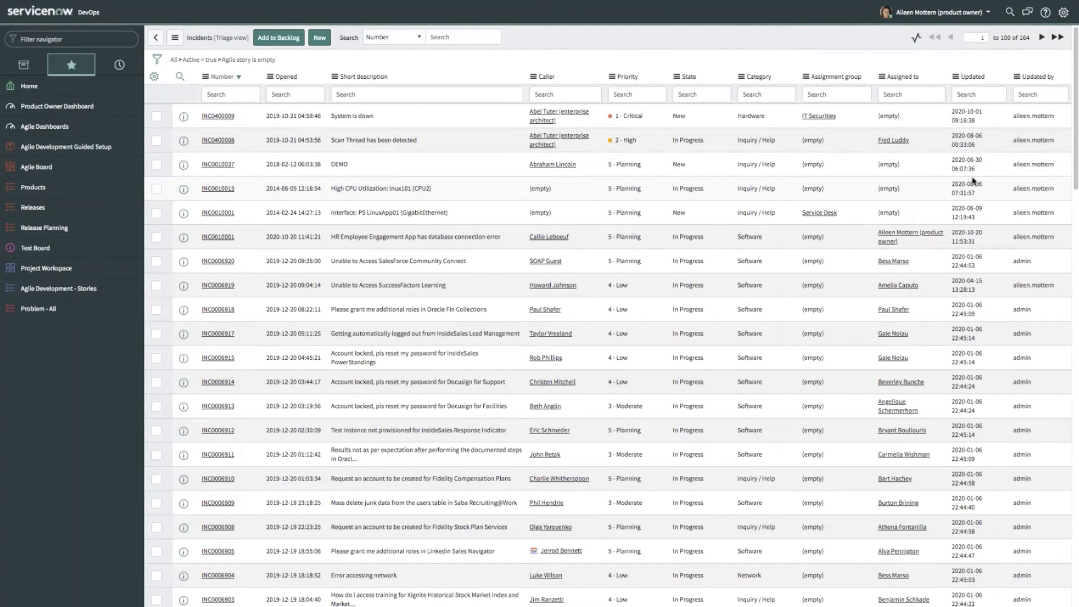
pyautogui.click(897, 95)
pyautogui.write('aileen')
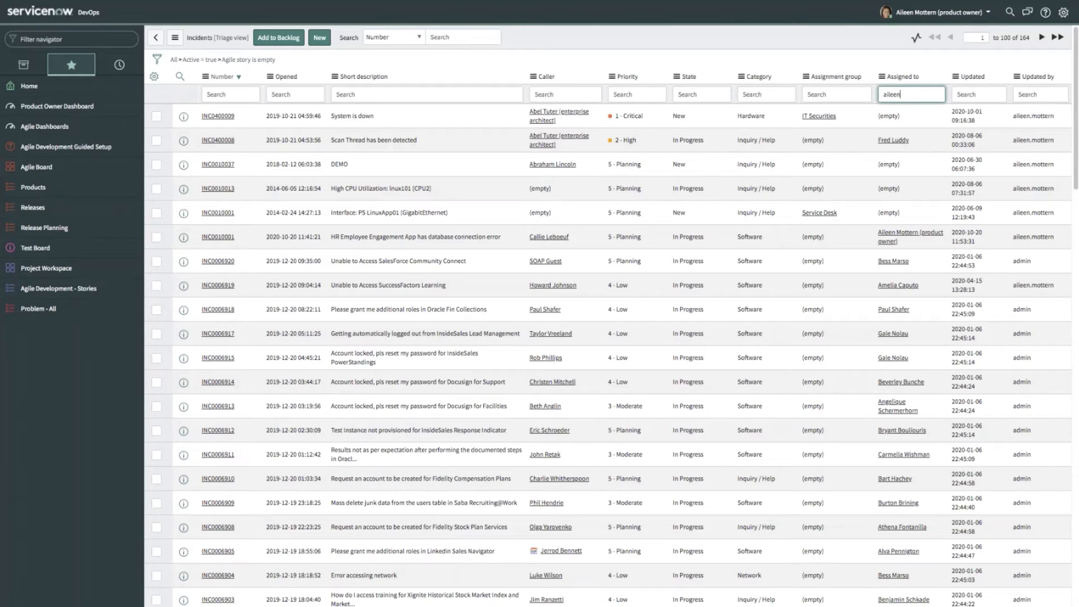
pyautogui.press('Return')
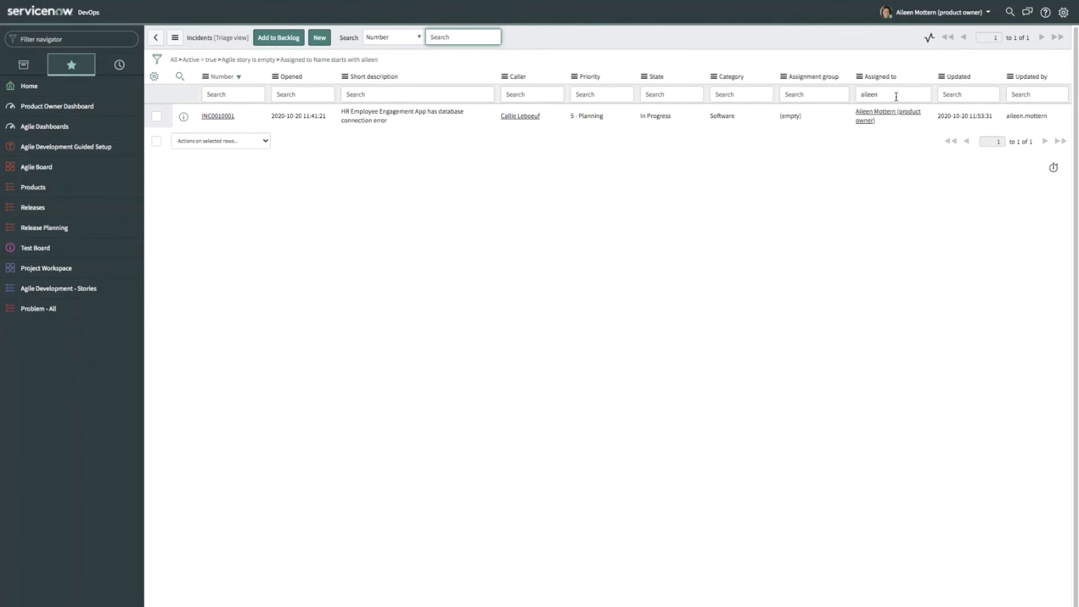
# Add the HR Employee Engagement App database connection error incident to the backlog and return to the team's backlog
pyautogui.click(156, 116)
pyautogui.click(279, 38)
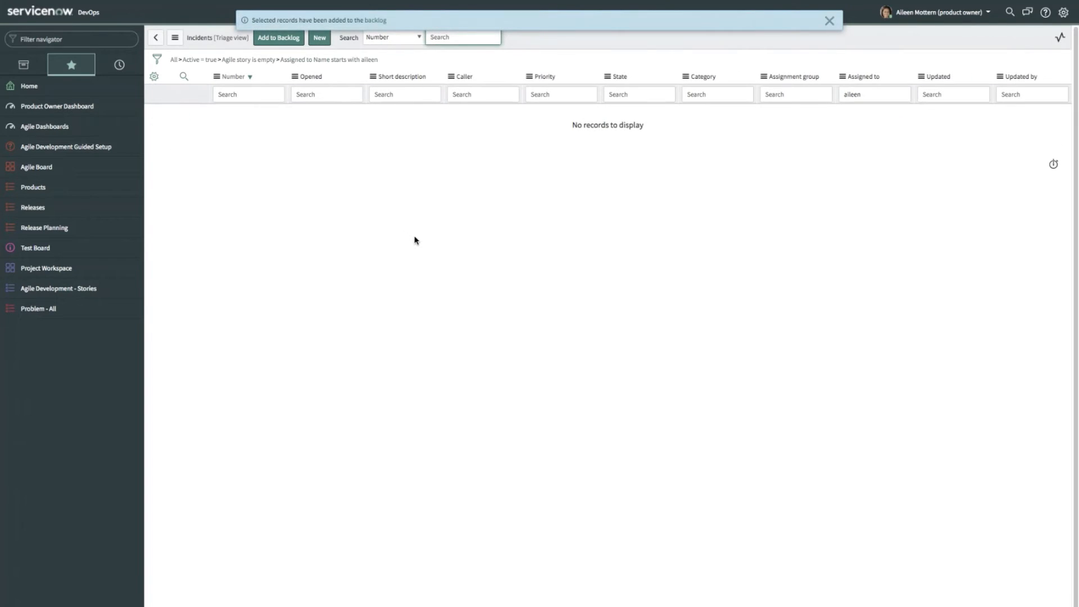
pyautogui.click(156, 37)
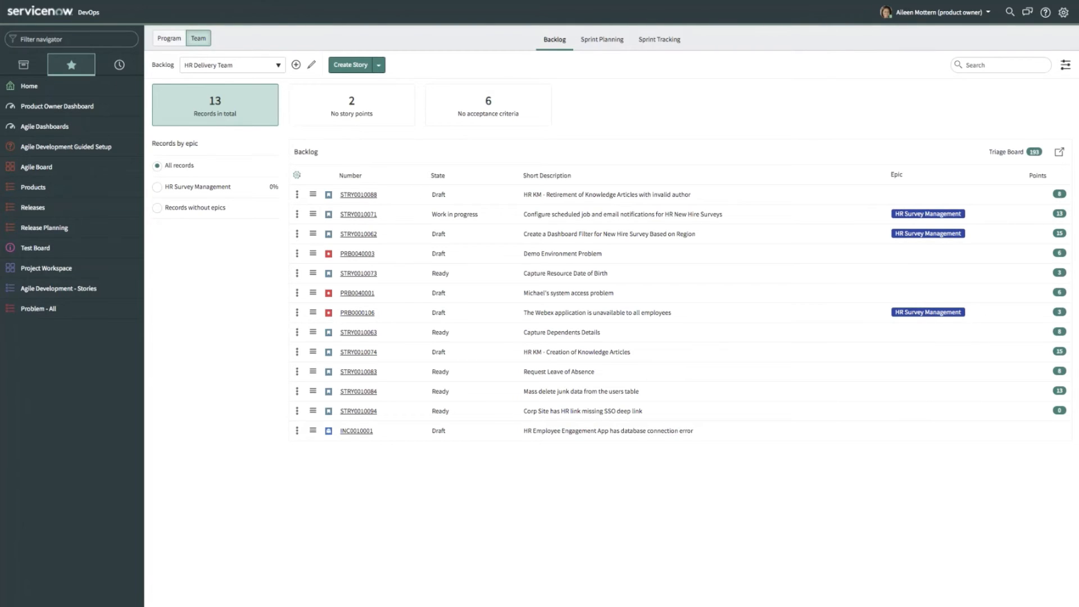
# In the database connection error incident's story information, set the epic to HR Portal and the points to 2, and save the changes
pyautogui.click(361, 431)
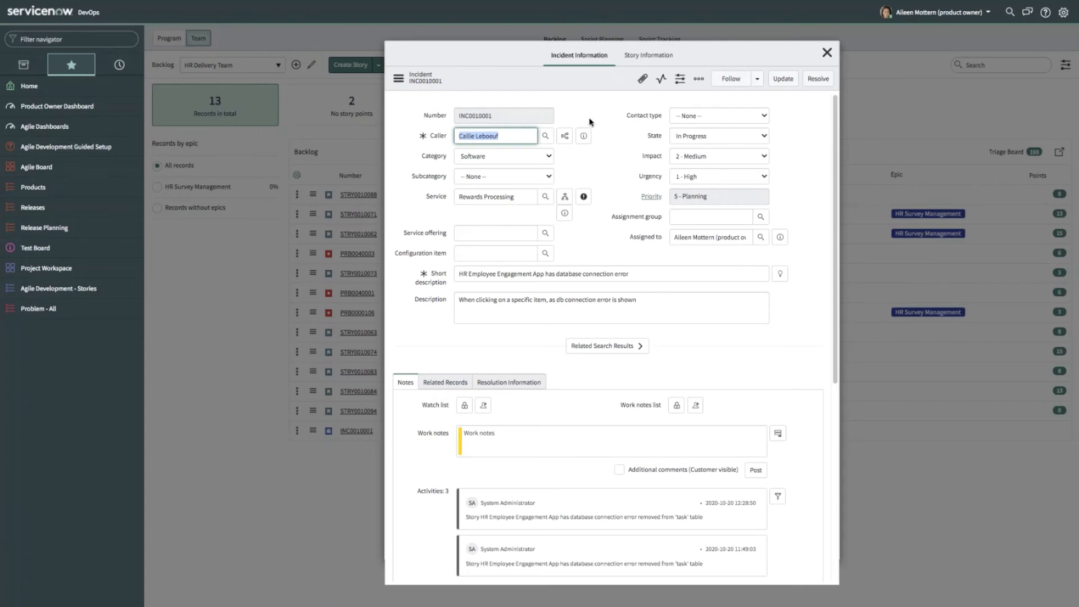
pyautogui.click(646, 59)
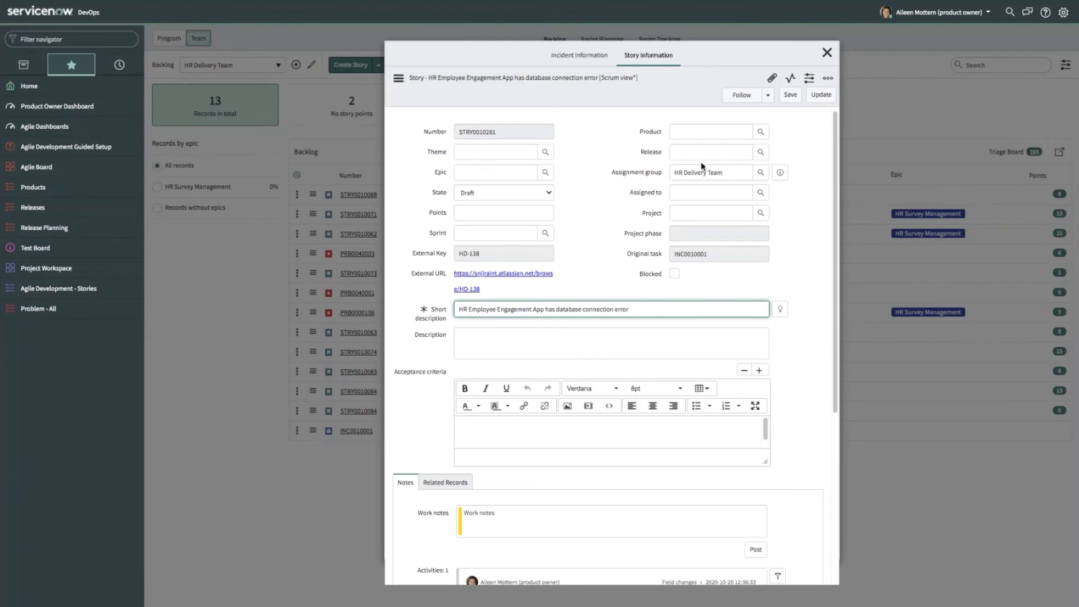
pyautogui.click(500, 171)
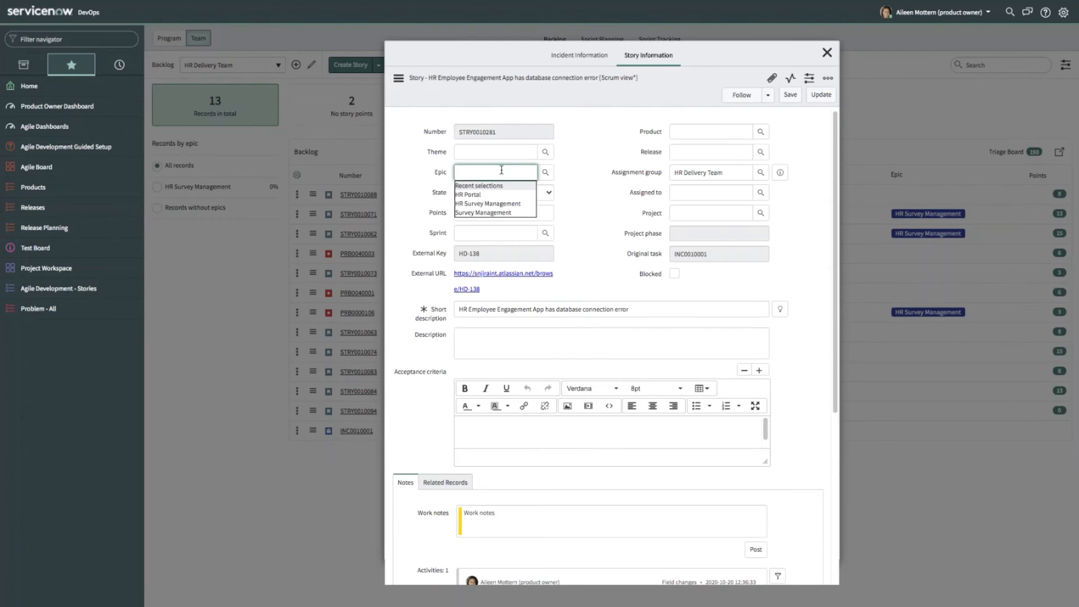
pyautogui.write('hr')
pyautogui.press('Down')
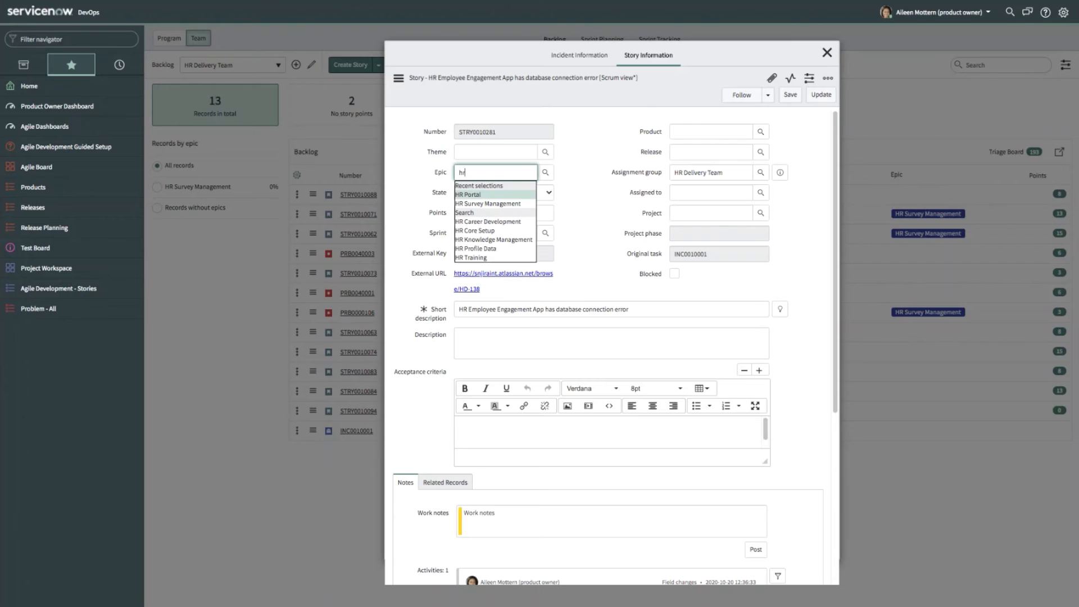
pyautogui.press('Return')
pyautogui.click(534, 214)
pyautogui.write('2')
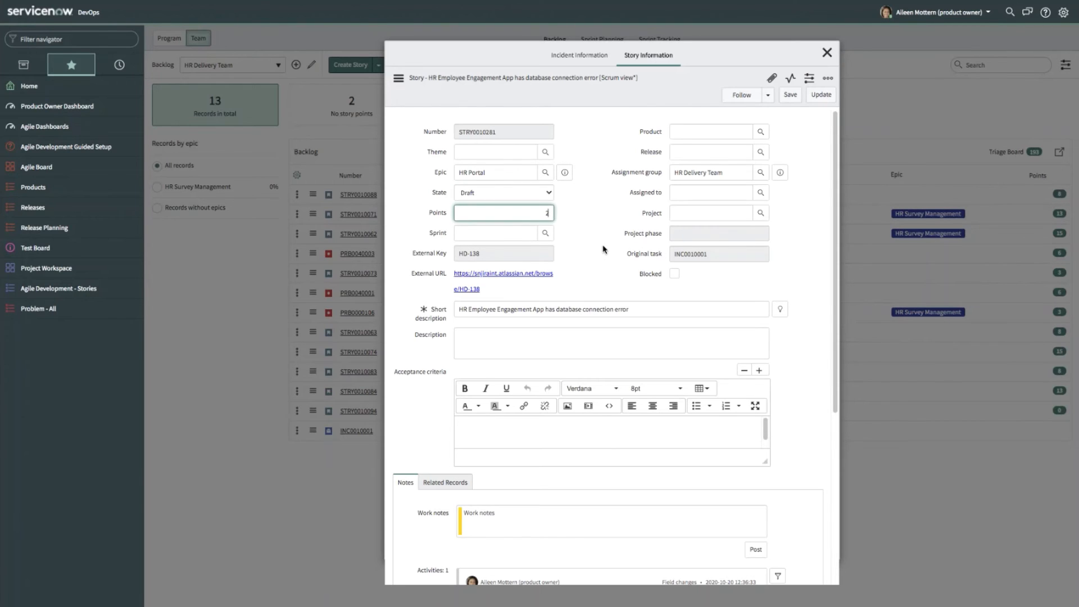
pyautogui.click(819, 95)
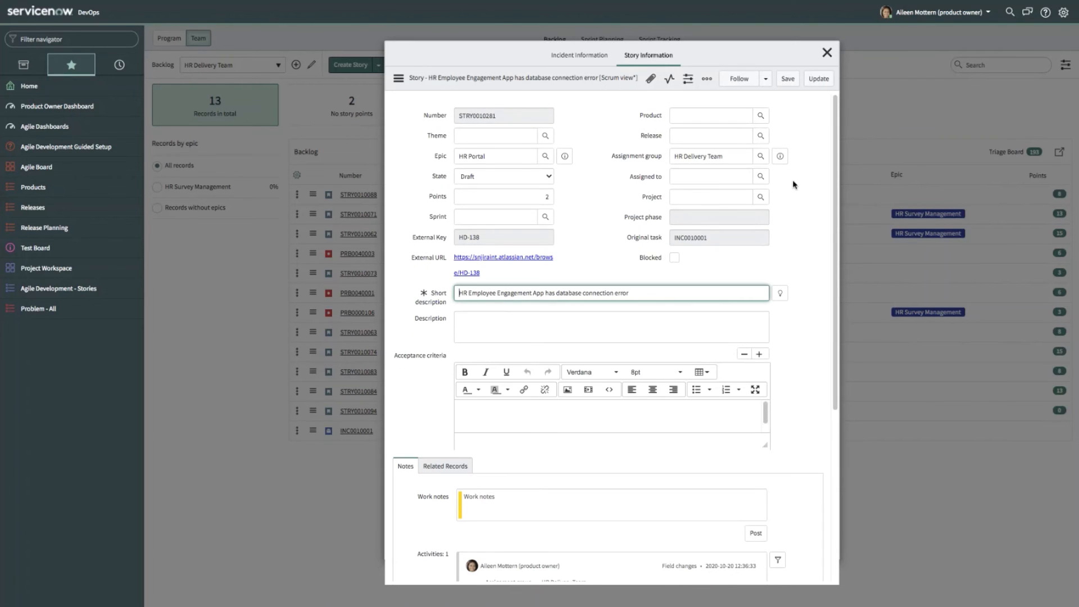
pyautogui.click(827, 52)
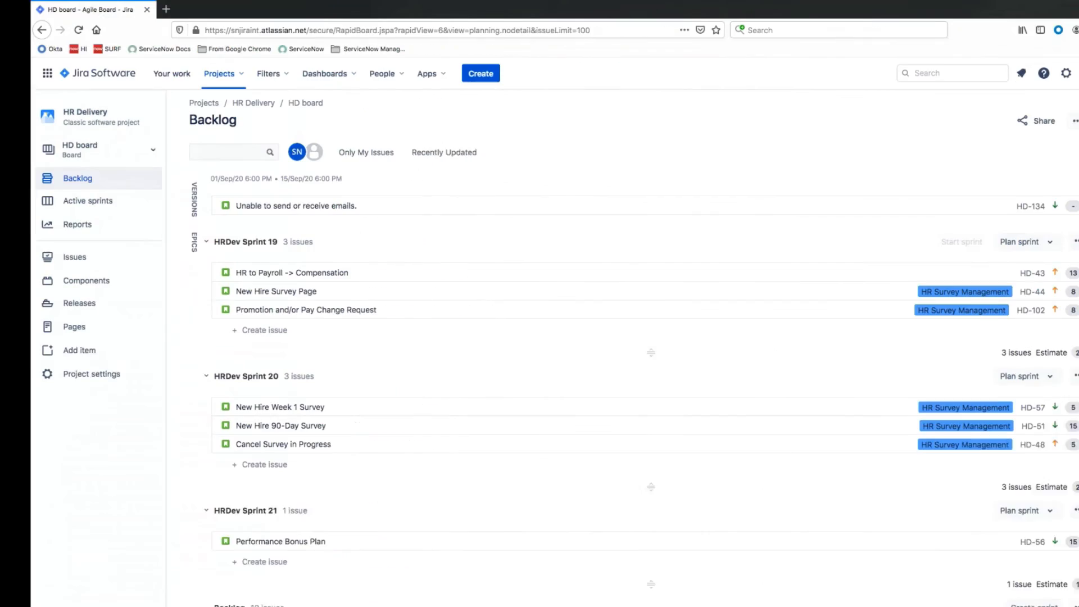
# Switch to Jira, check the reloaded HR Delivery backlog, and move Survey Questionnaire - 1 to Done in the active sprints
pyautogui.click(48, 30)
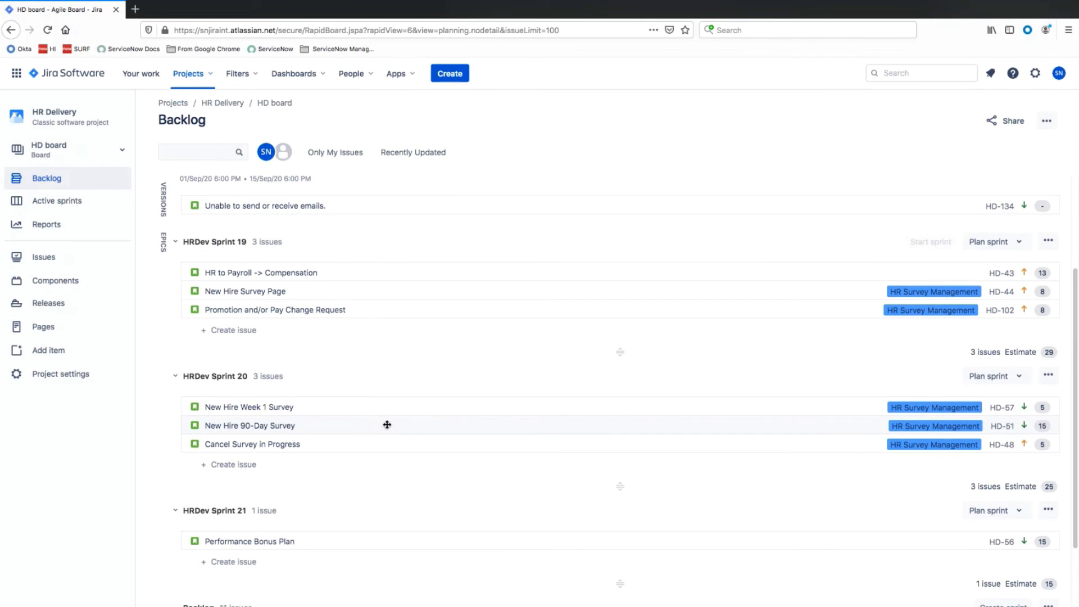
pyautogui.scroll(-4, 387, 424)
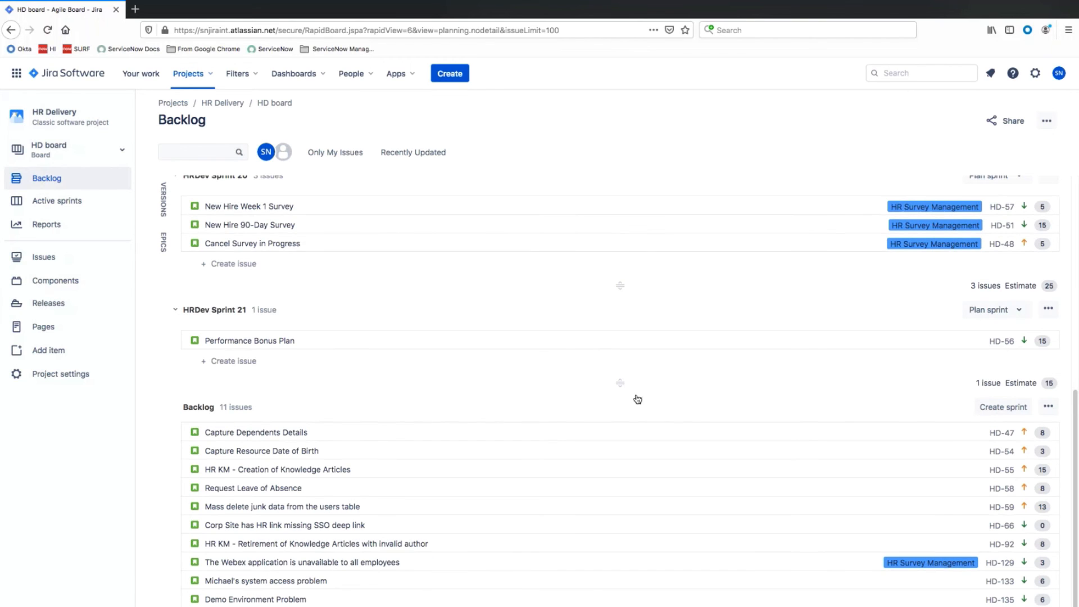
pyautogui.click(47, 202)
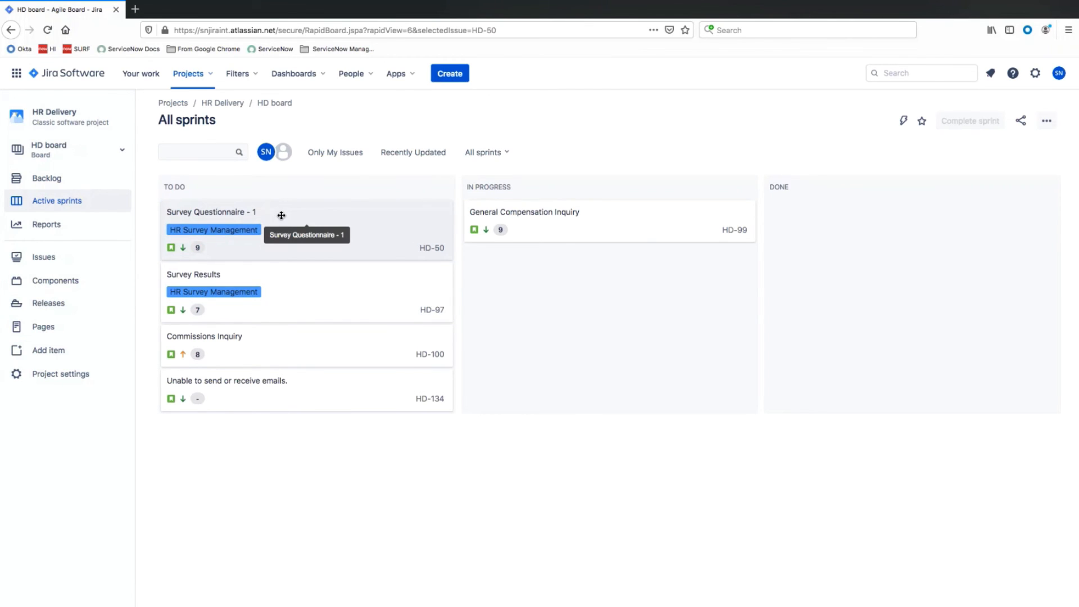
pyautogui.moveTo(281, 216); pyautogui.dragTo(886, 204)
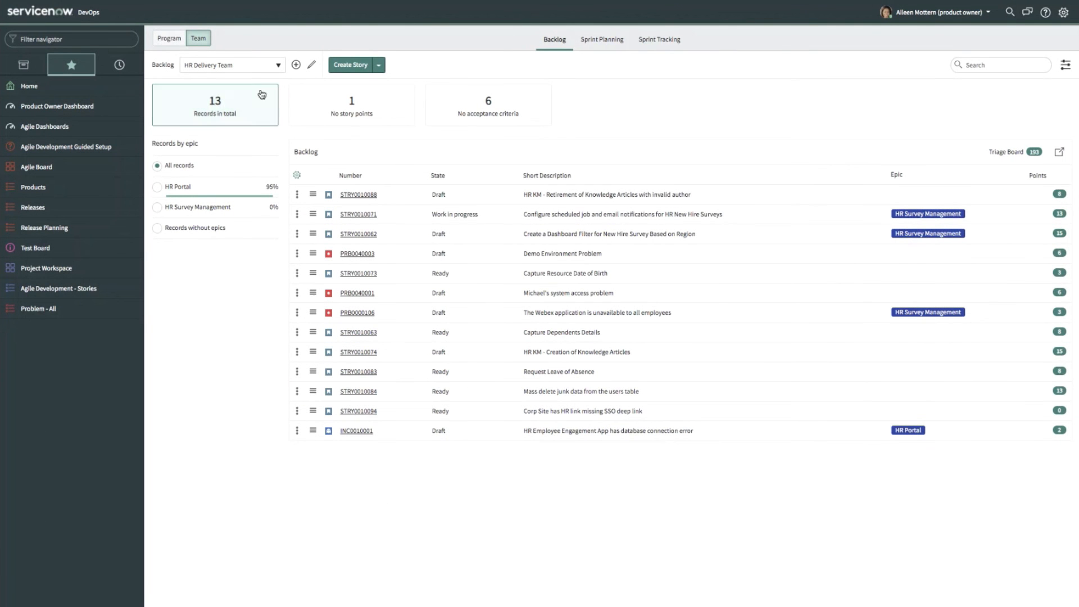
# Return to ServiceNow's program planning board and check the Survey Questionnaire - 1 story in HRDev Sprint 18
pyautogui.click(167, 39)
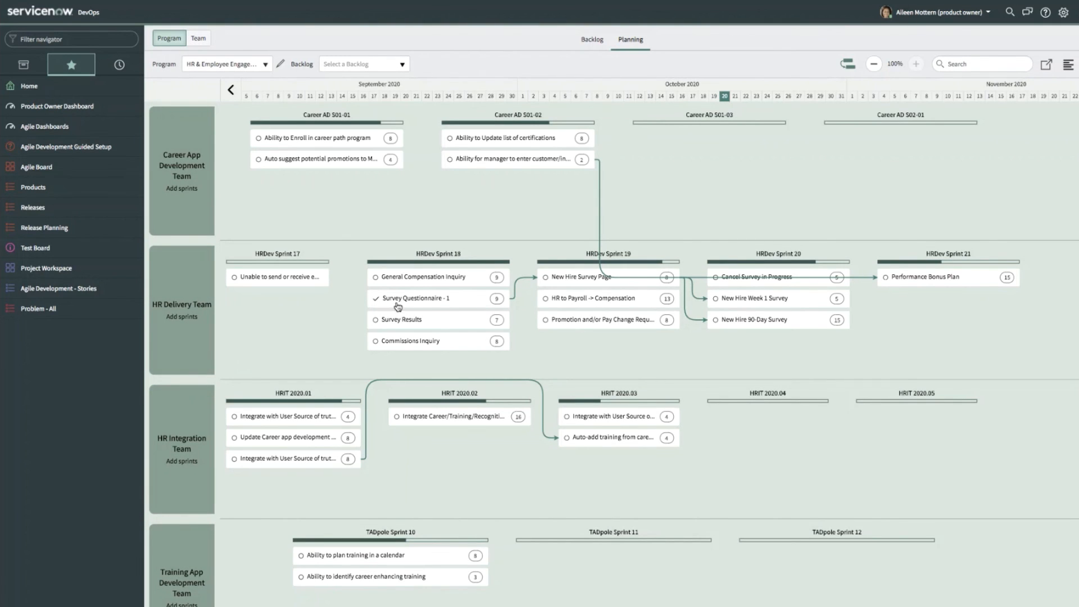
pyautogui.click(469, 305)
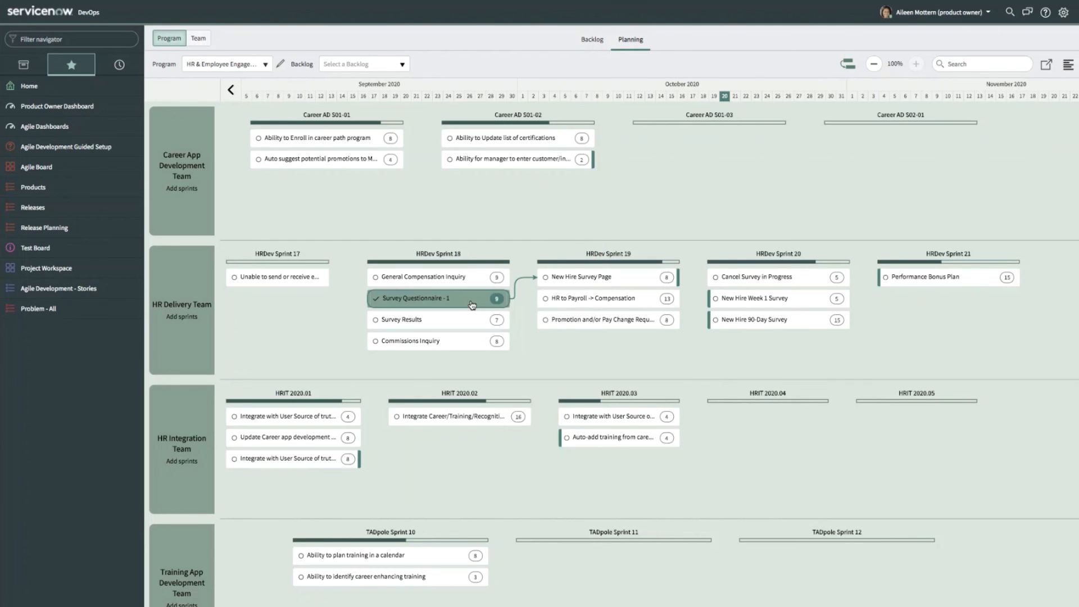